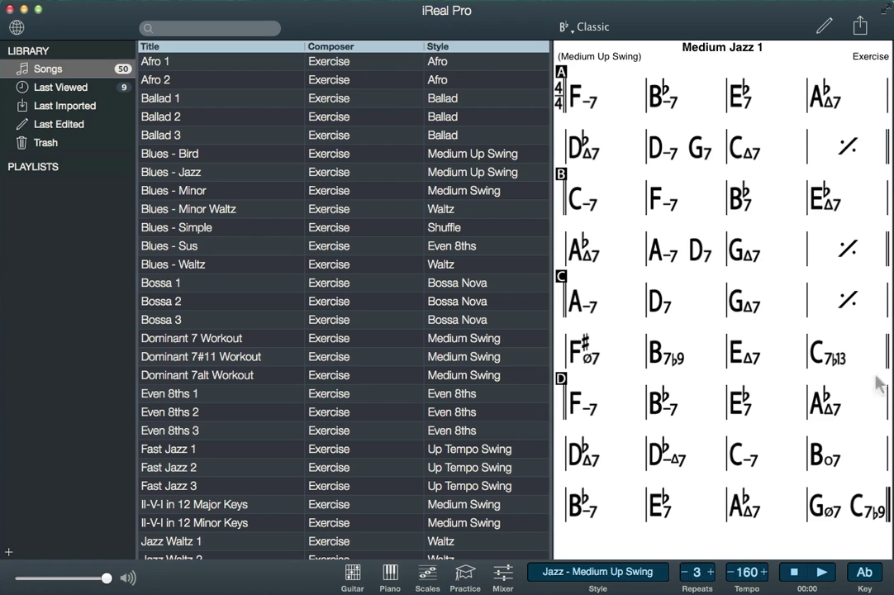
Step: Import the Jazz 1300 Standards playlist from the iReal Jazz forum thread into iReal Pro
scroll(369, 394, "down", 10)
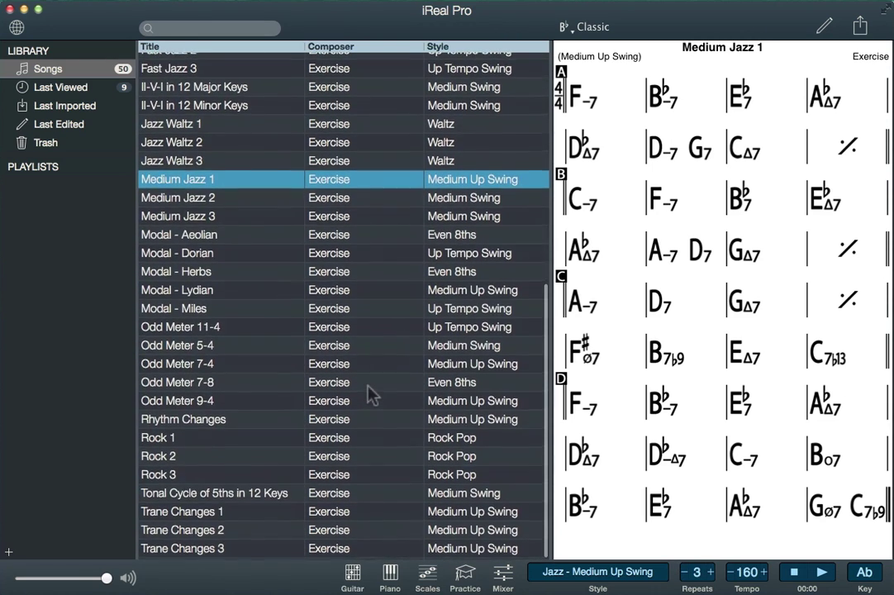
scroll(369, 394, "up", 10)
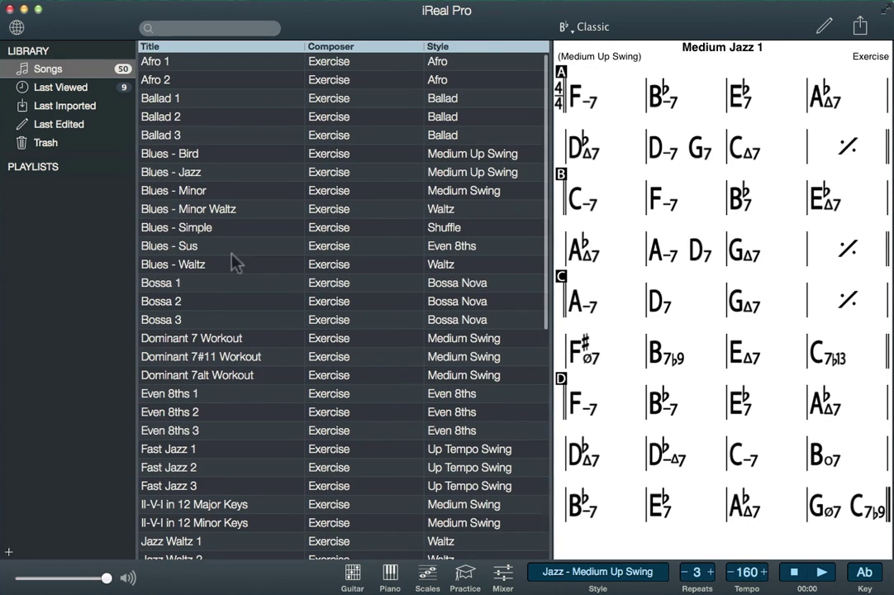
left_click(16, 28)
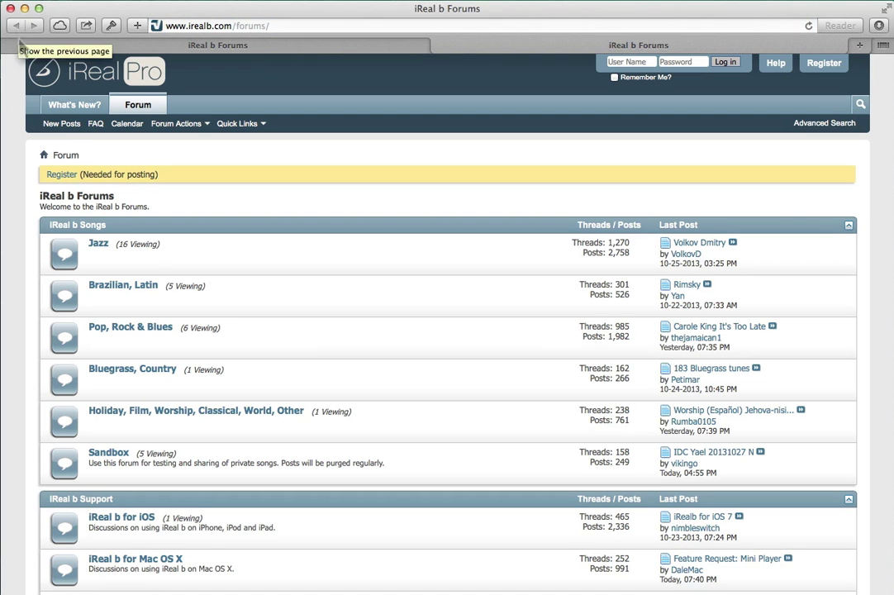
left_click(97, 244)
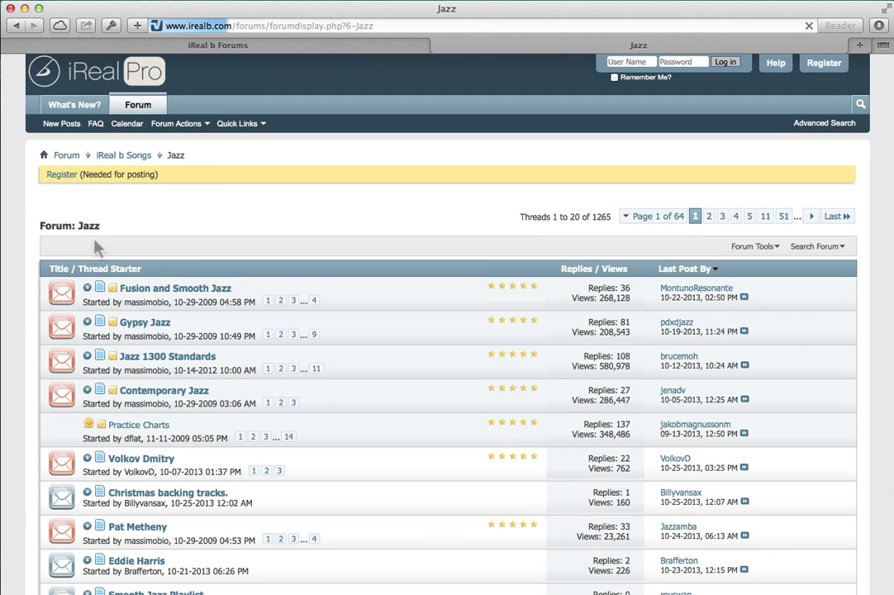
left_click(166, 360)
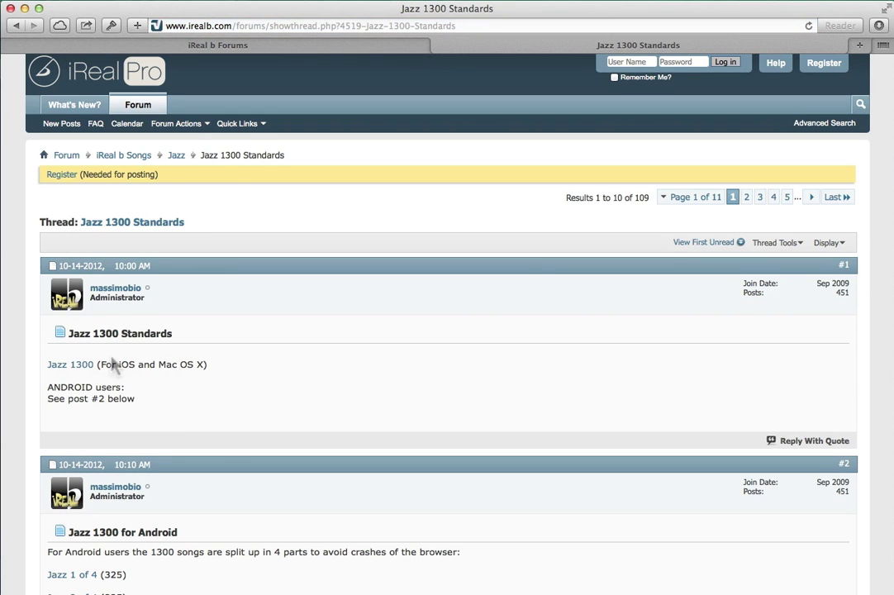
left_click(86, 366)
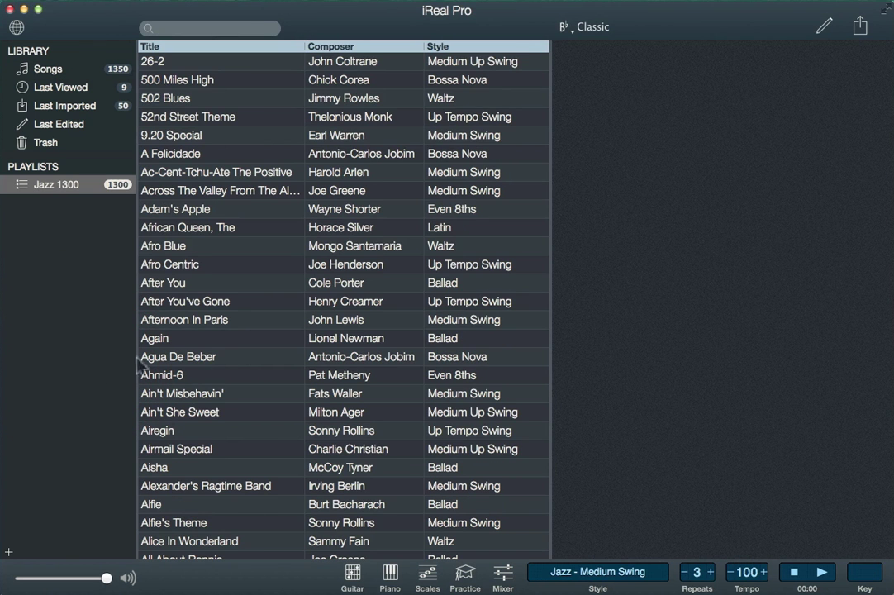
Step: Find Medium Jazz 1 in the song list and play it
scroll(140, 363, "down", 10)
scroll(215, 290, "down", 15)
scroll(294, 198, "down", 15)
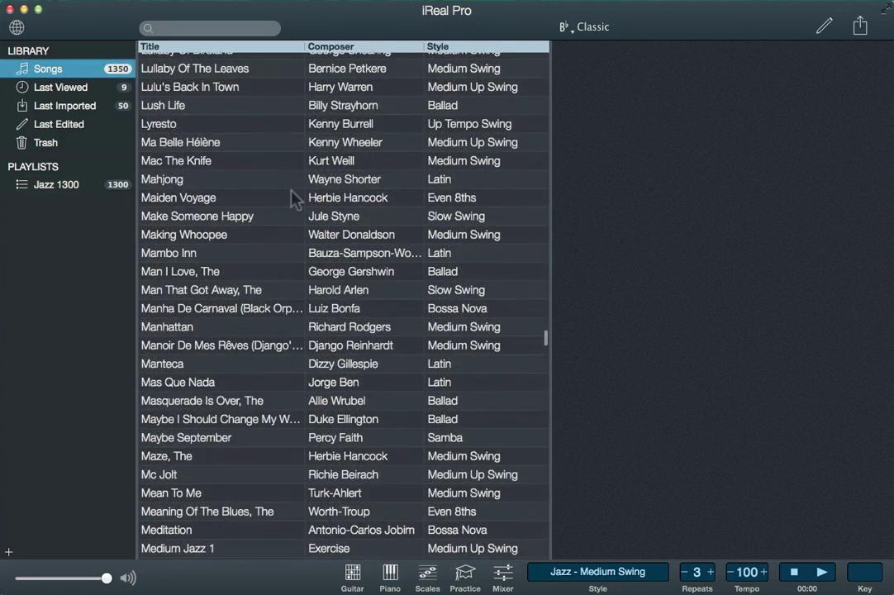
scroll(293, 198, "down", 12)
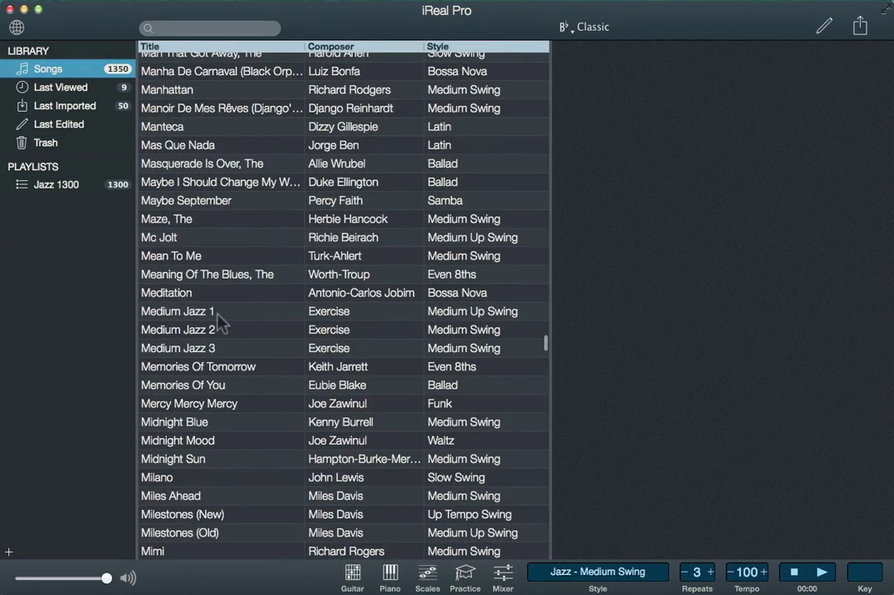
left_click(216, 313)
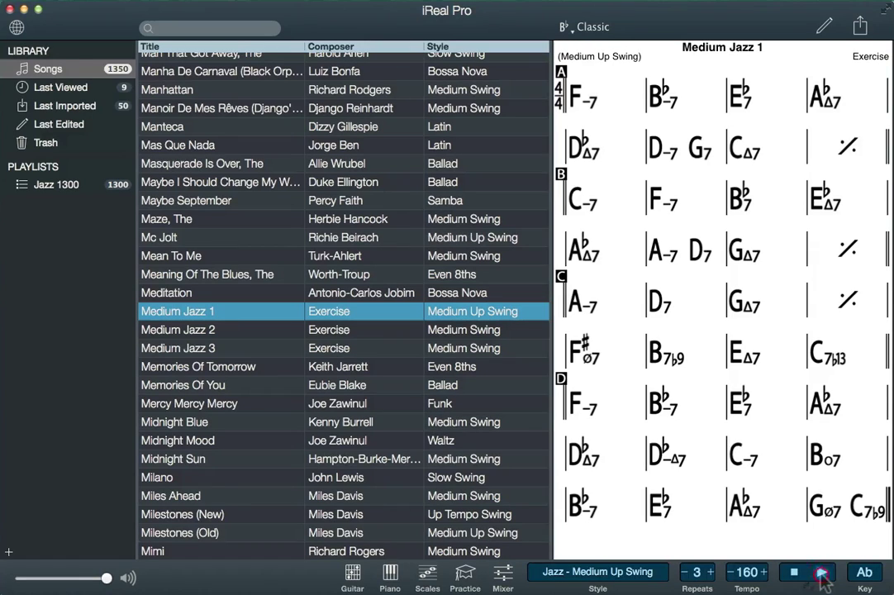
left_click(822, 571)
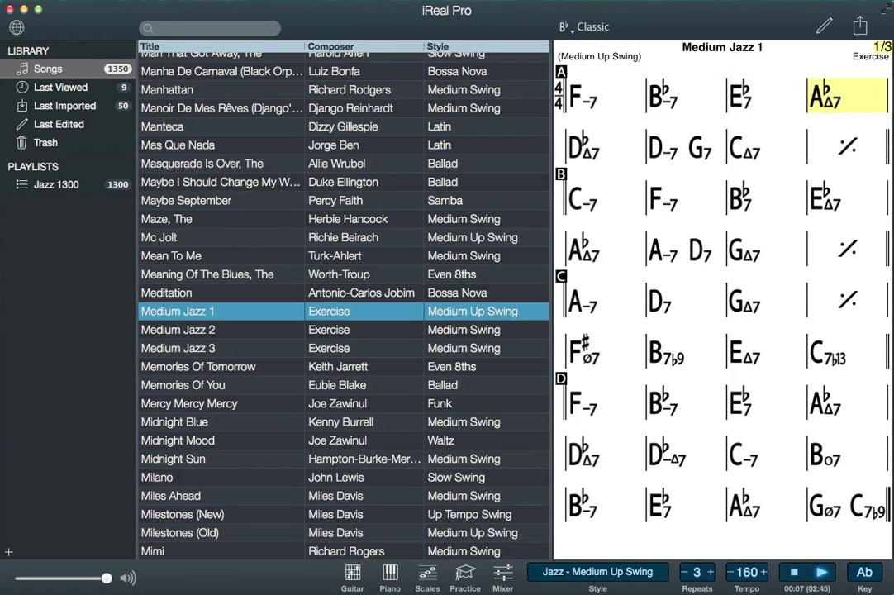
Step: Set Medium Jazz 1 to Latin - Brazil: Bossa Electric style, tempo 195 and 5 repeats
left_click(620, 571)
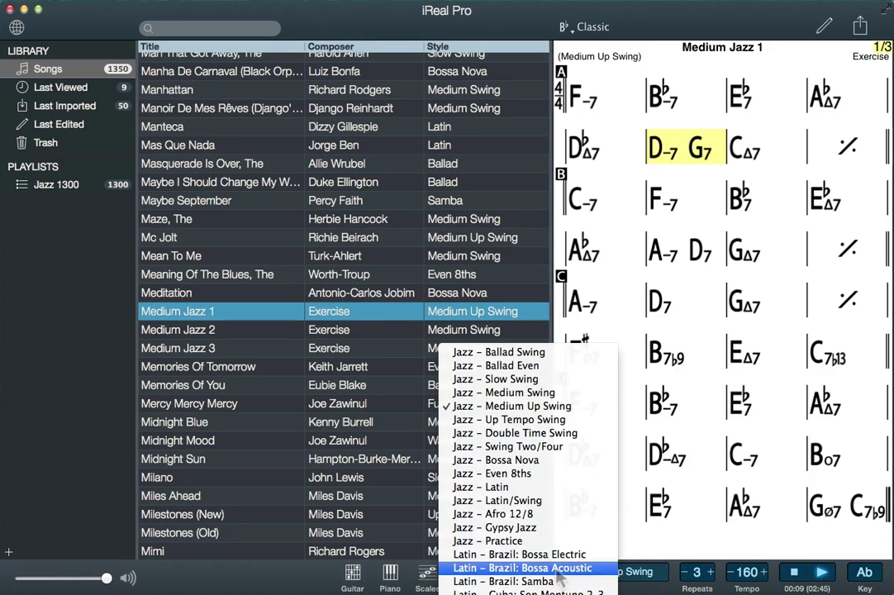
left_click(521, 554)
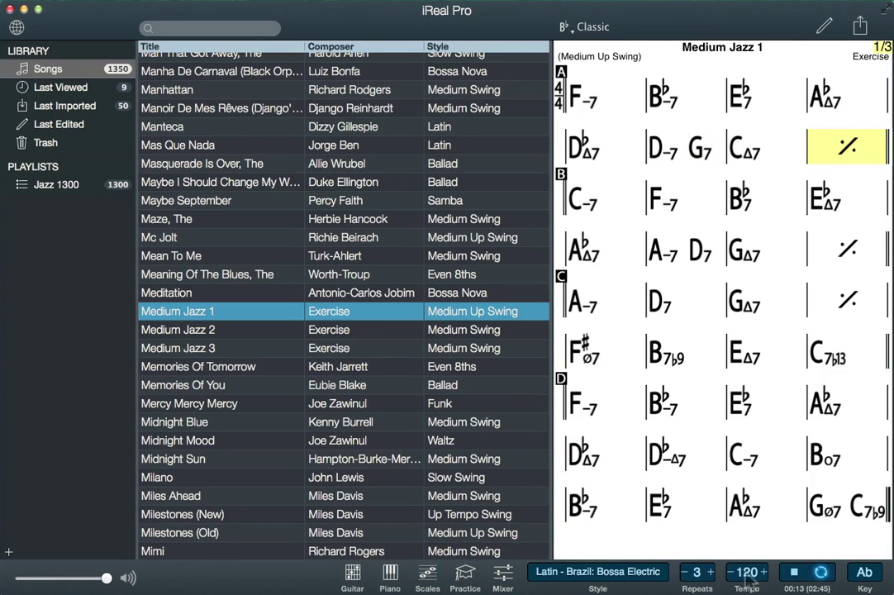
left_click(766, 572)
left_click_drag(766, 571, 766, 535)
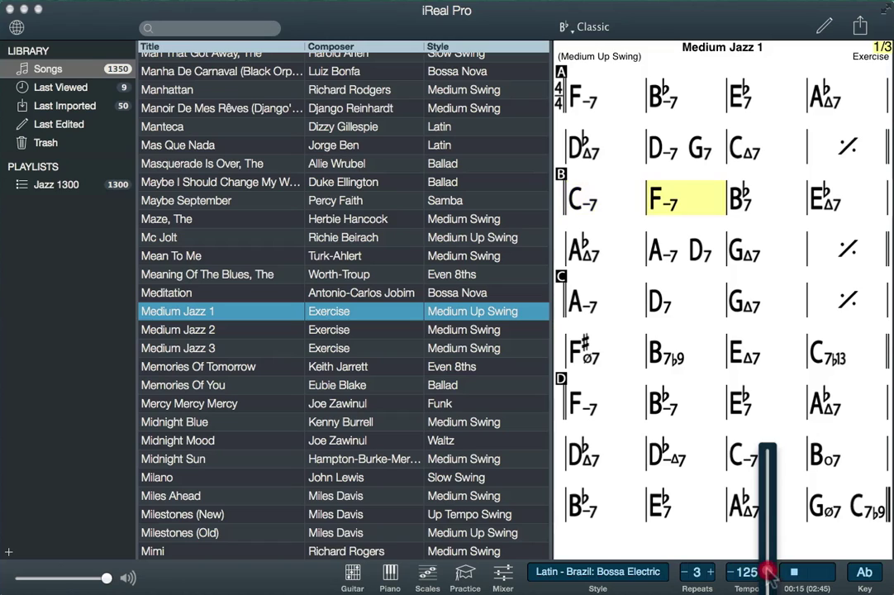
left_click(710, 571)
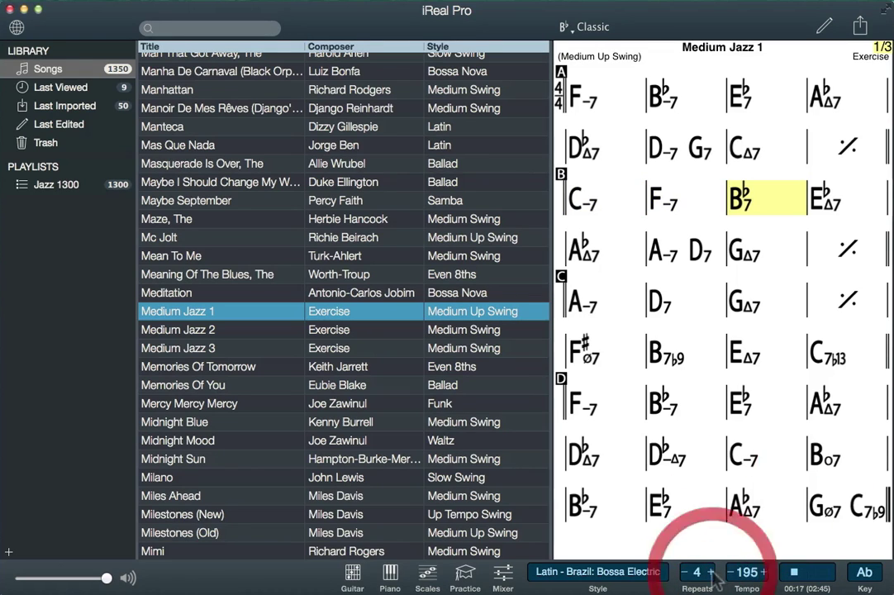
left_click(821, 572)
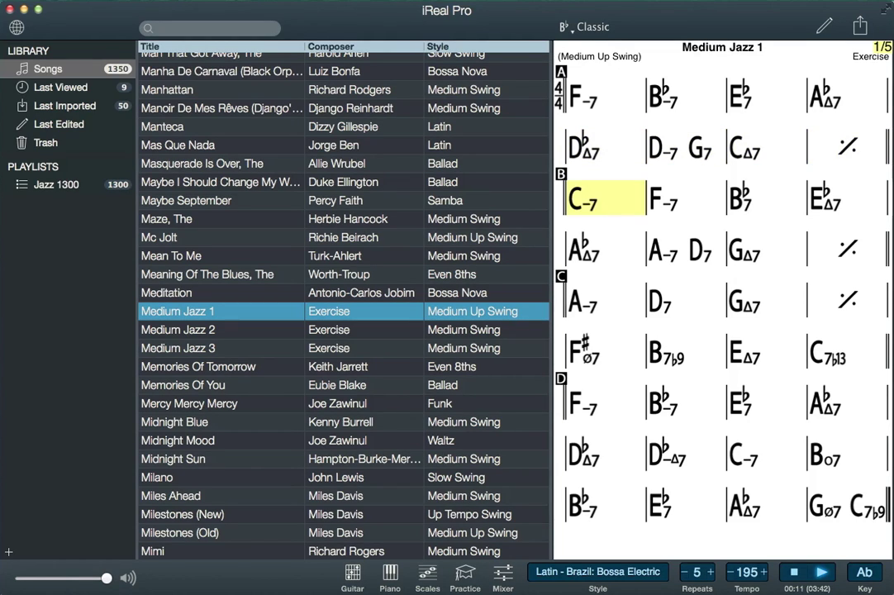
Step: Transpose Medium Jazz 1 to A, then stop playback
left_click(869, 576)
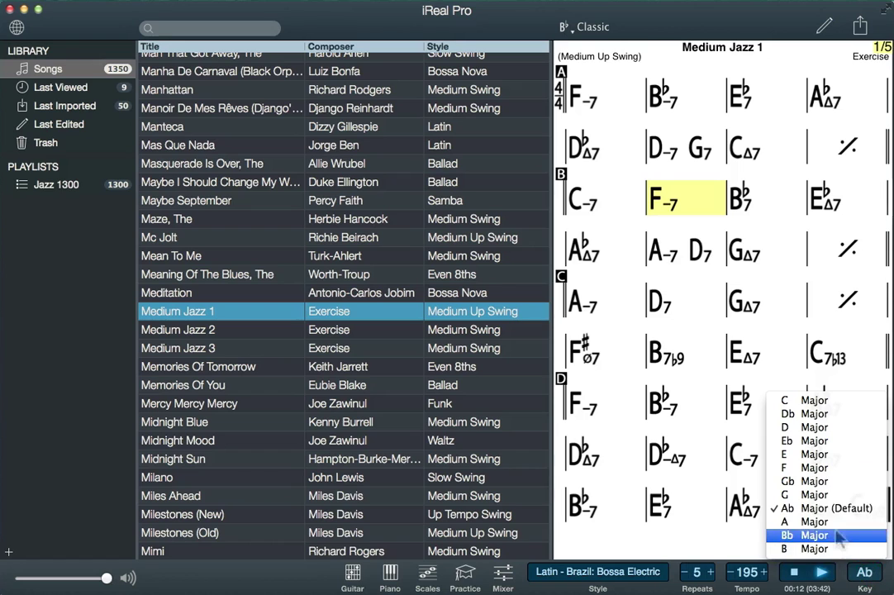
left_click(822, 515)
left_click(821, 571)
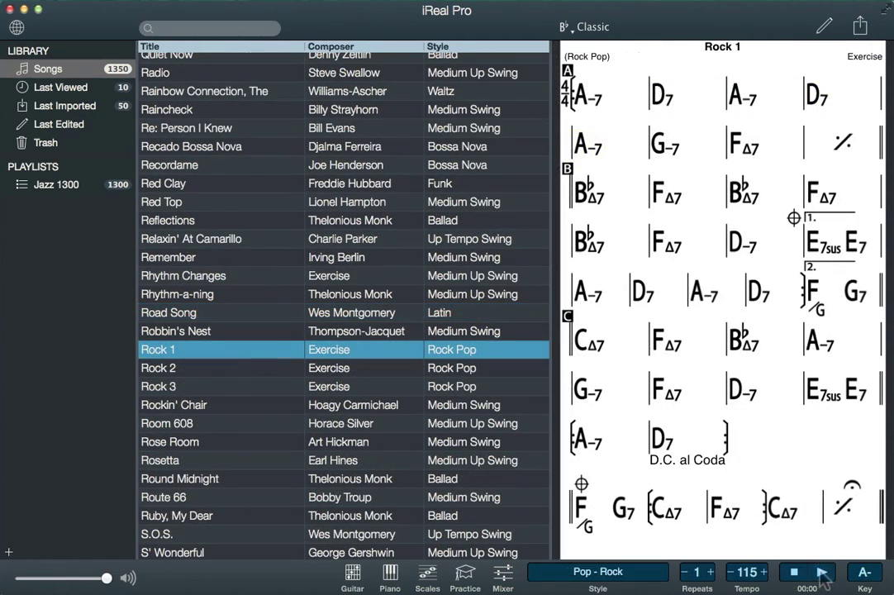
Step: Play Rock 1 with its Pop - Rock backing at tempo 115
left_click(821, 572)
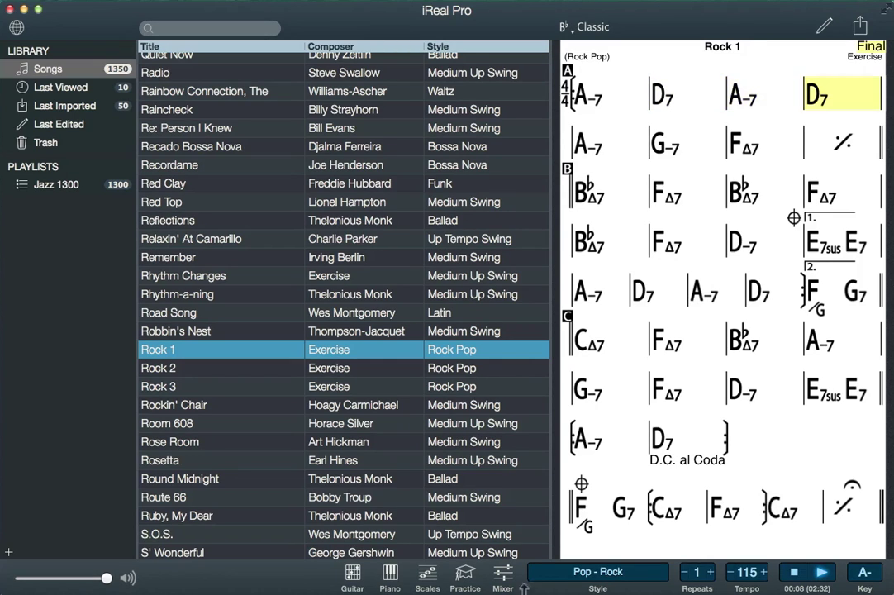
Step: In the mixer, lower the guitar, bass and drum volumes, then restore default values
left_click(505, 579)
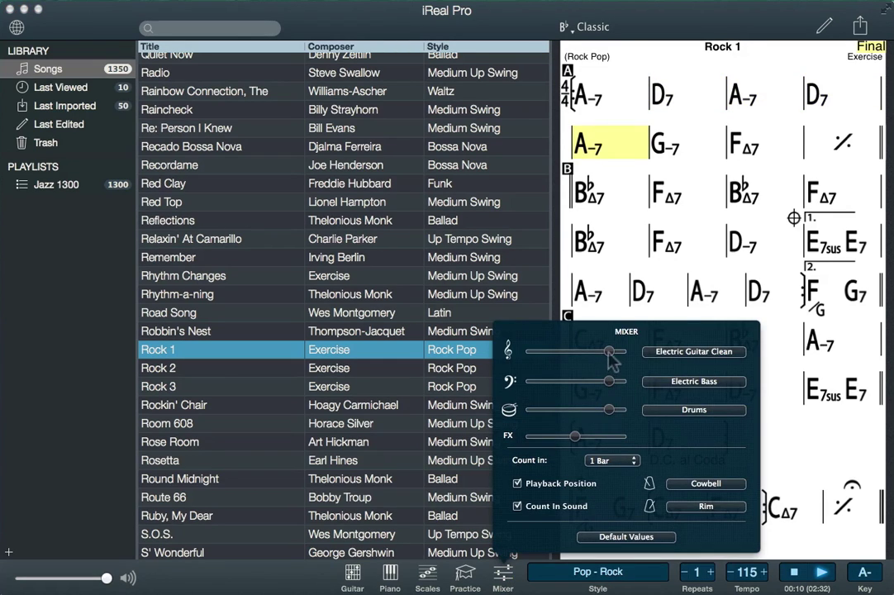
left_click_drag(609, 352, 532, 363)
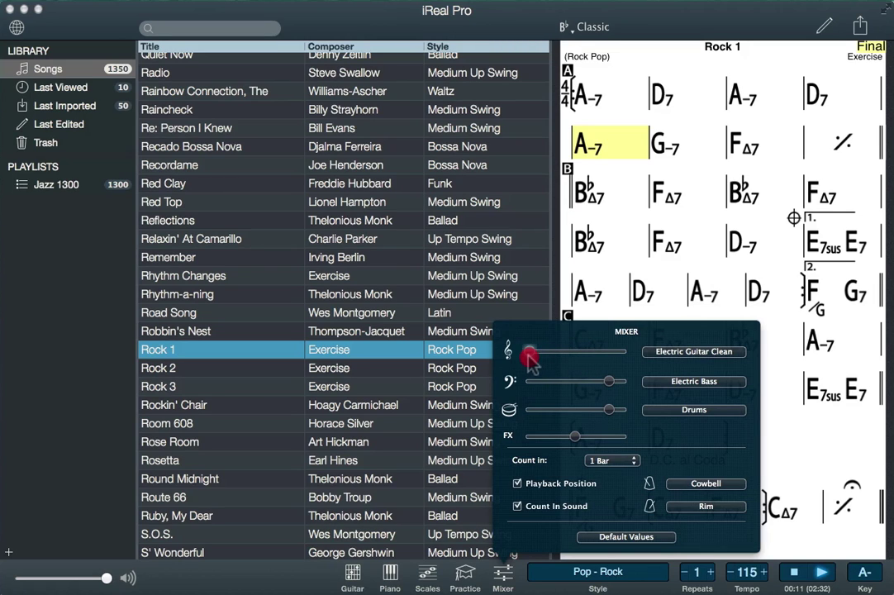
mouse_move(609, 381)
left_mouse_down()
mouse_move(530, 381)
mouse_move(538, 355)
mouse_move(609, 356)
left_mouse_up()
left_click_drag(609, 408, 526, 411)
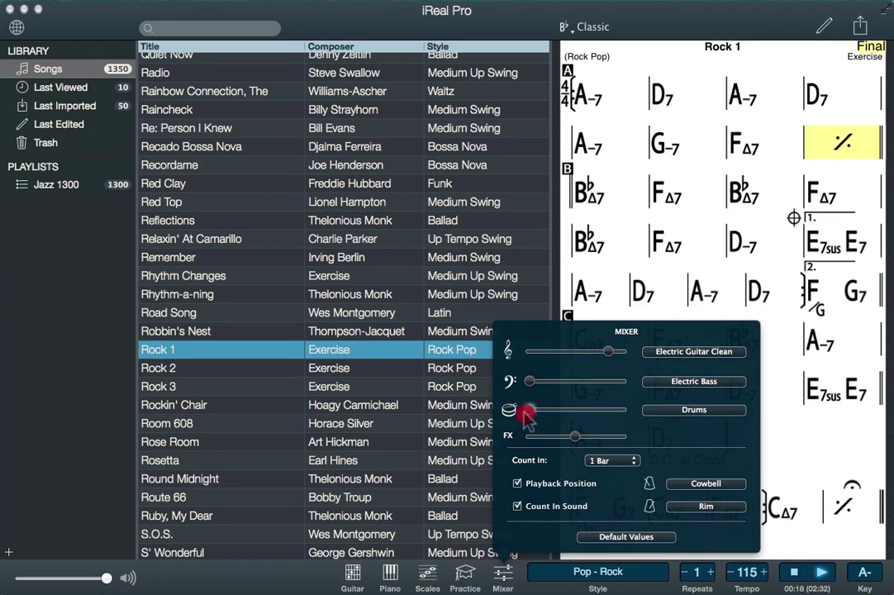
left_click(615, 537)
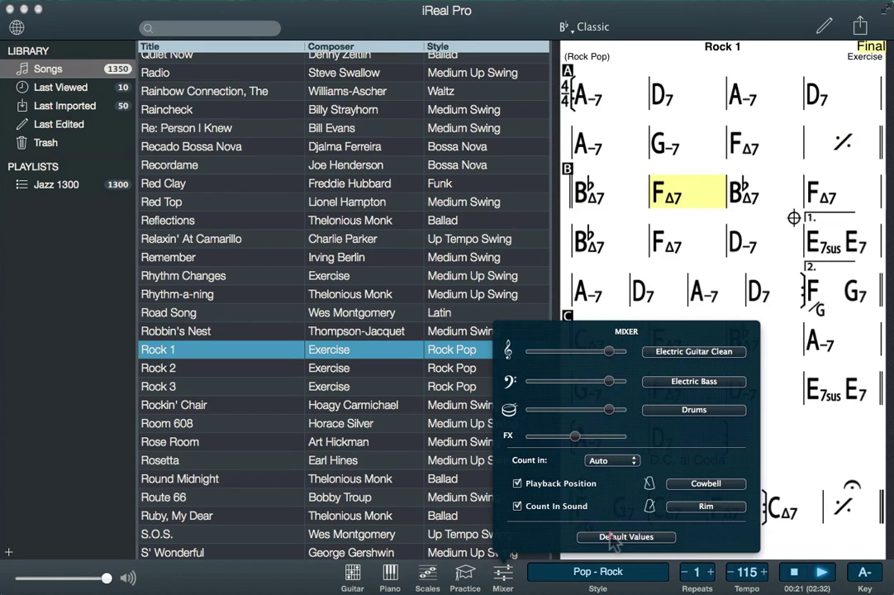
Step: Switch instruments to Acoustic Guitar, Acoustic Bass and Click, and restart playback
left_click(692, 352)
left_click(691, 386)
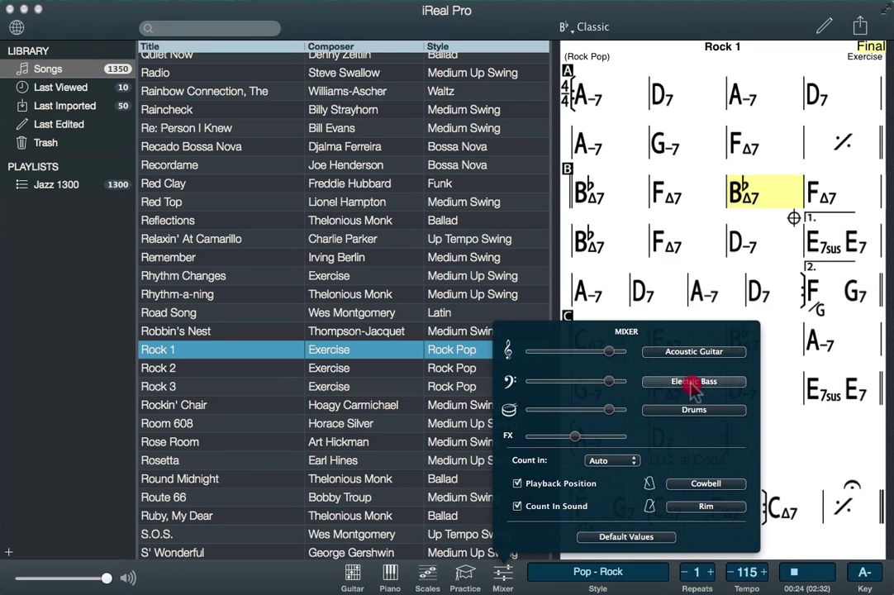
left_click(694, 413)
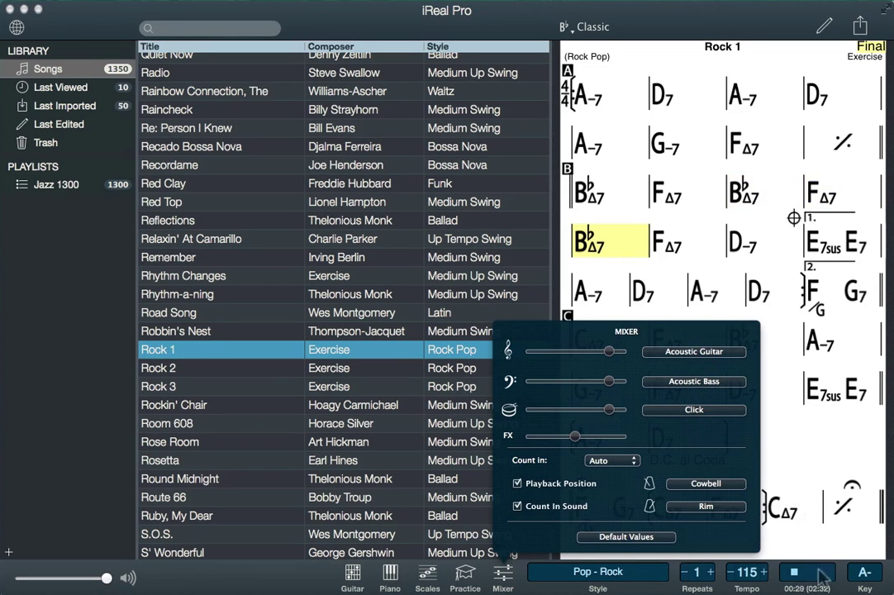
key("space")
key("space")
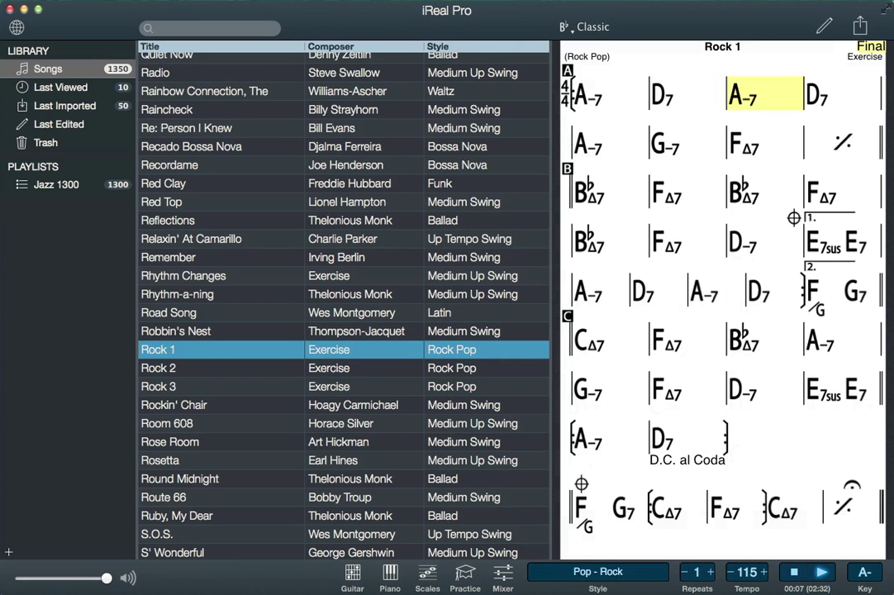
Step: Open Rhythm Changes and loop bars 3–4 (D-7 G7, C-7 F7)
left_click(183, 275)
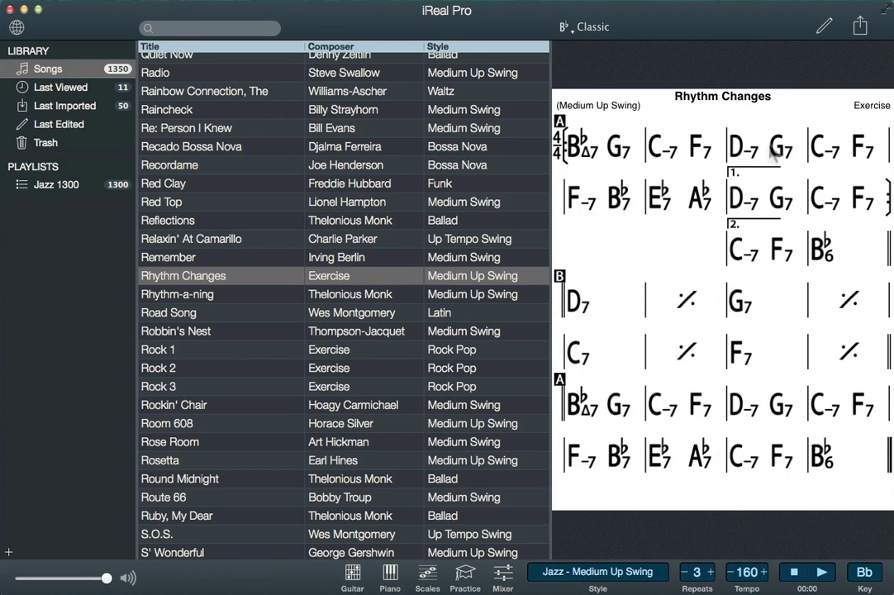
left_click_drag(769, 152, 812, 150)
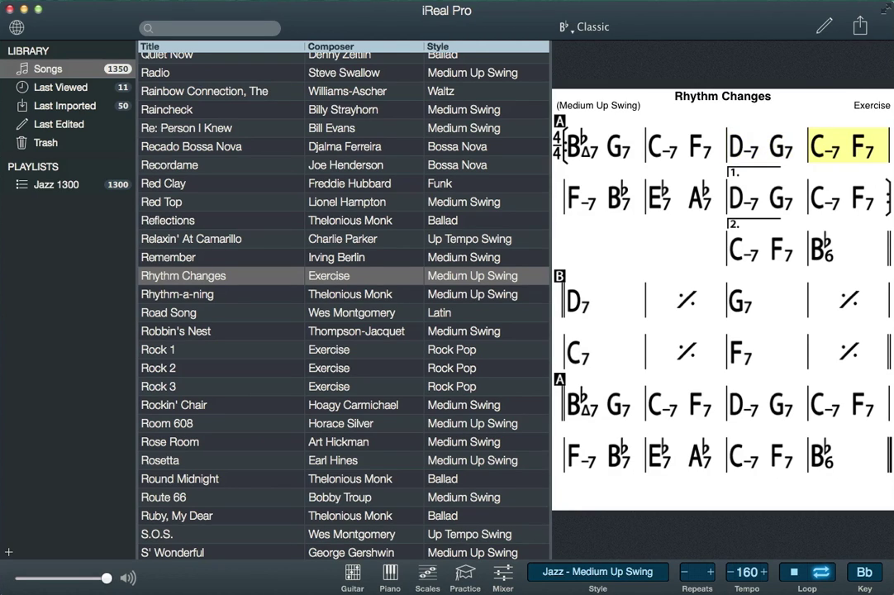
Step: Make each loop add 10 bpm and one key step, then stop playback
left_click(471, 577)
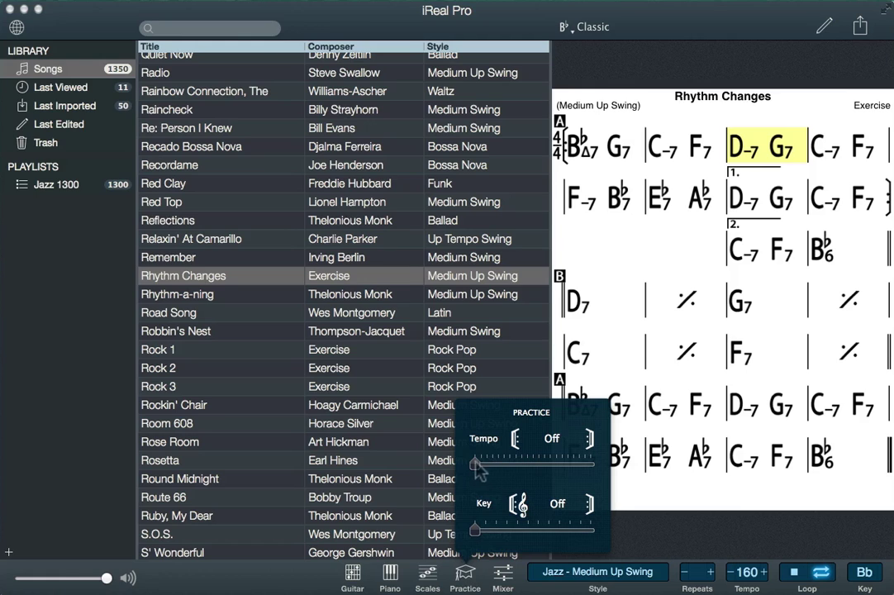
left_click_drag(476, 465, 534, 465)
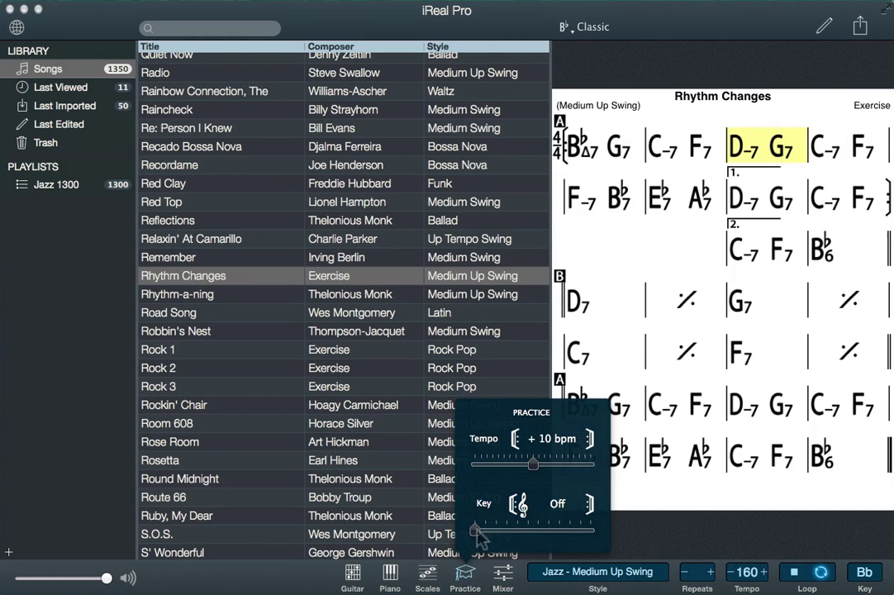
left_click_drag(477, 530, 485, 528)
left_click(822, 578)
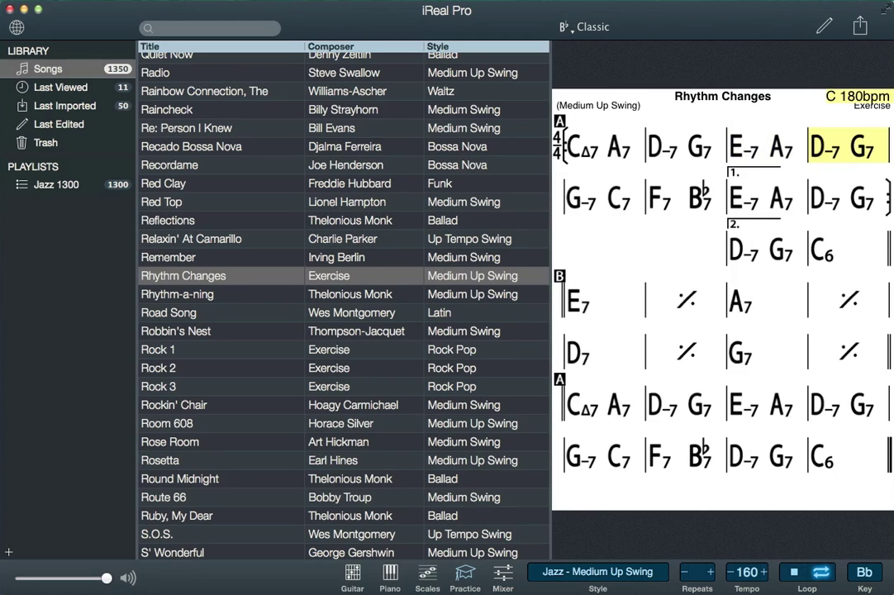
key("space")
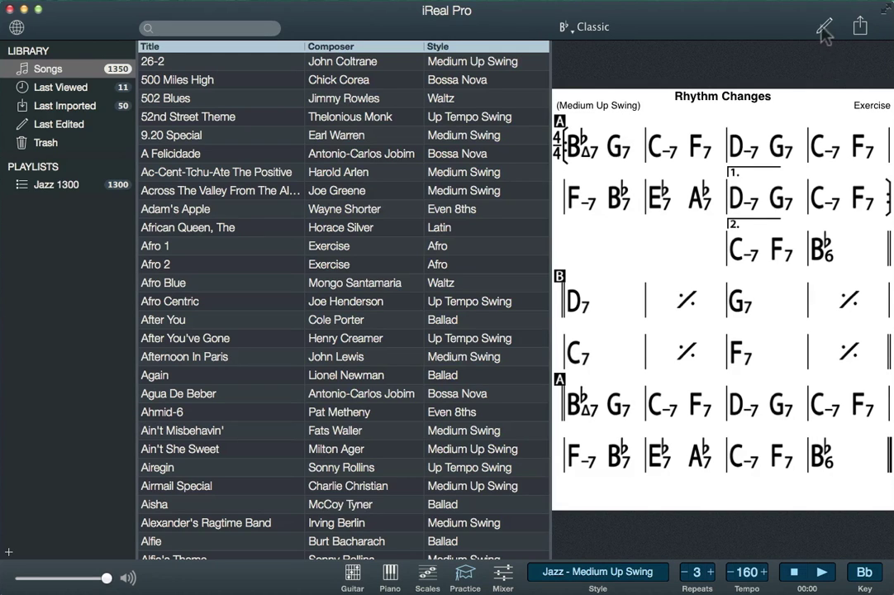
Step: In the song editor, change the first bar's G7 to G7#9
left_click(825, 33)
left_click(808, 42)
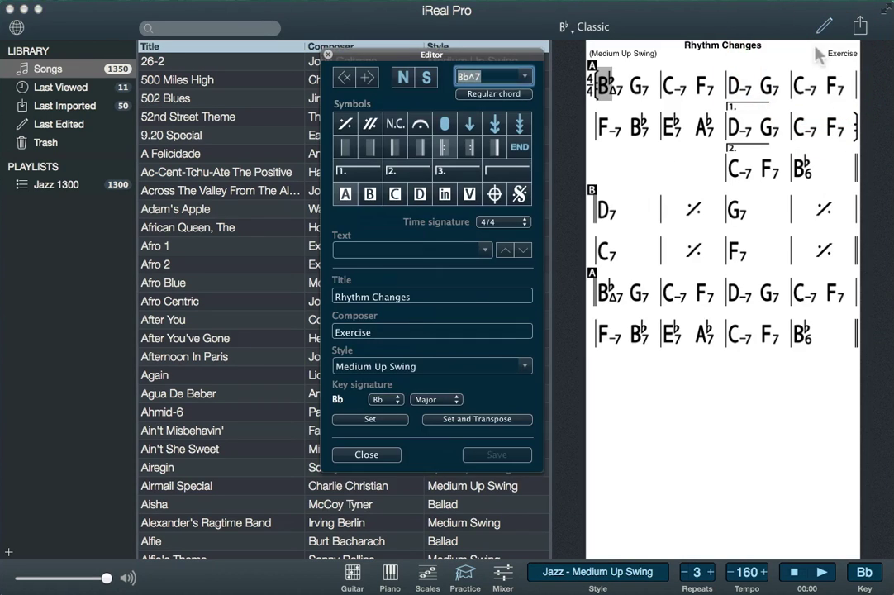
left_click(638, 88)
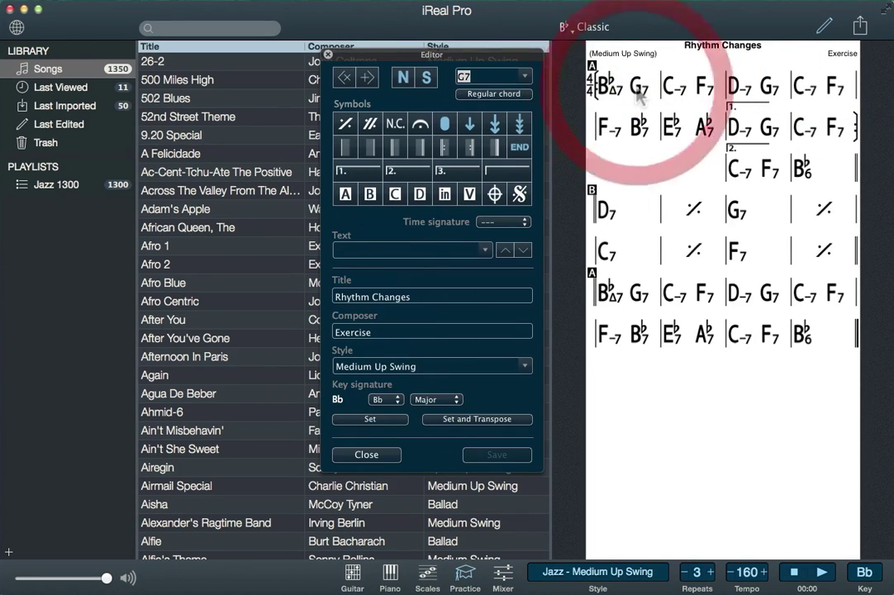
left_click(521, 76)
scroll(502, 279, "down", 5)
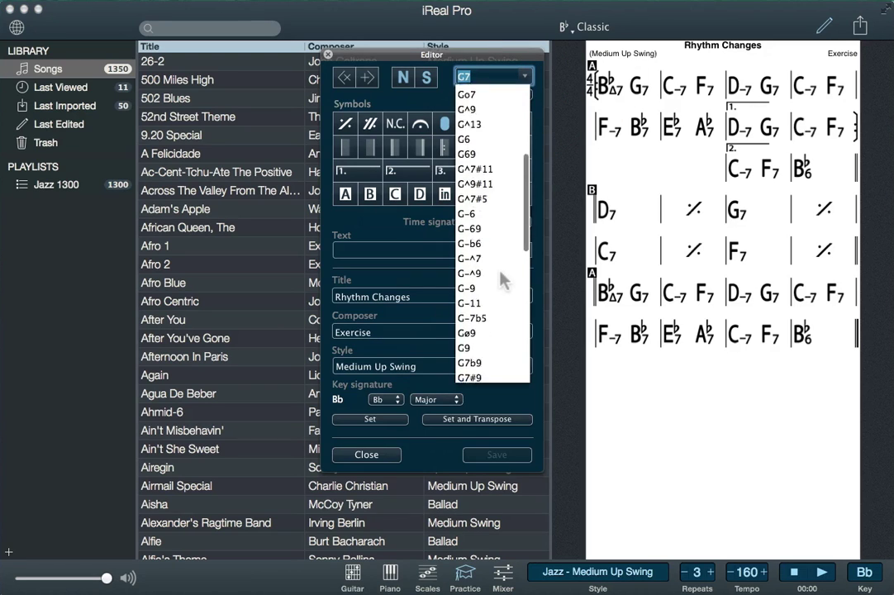
scroll(502, 279, "down", 3)
left_click(485, 142)
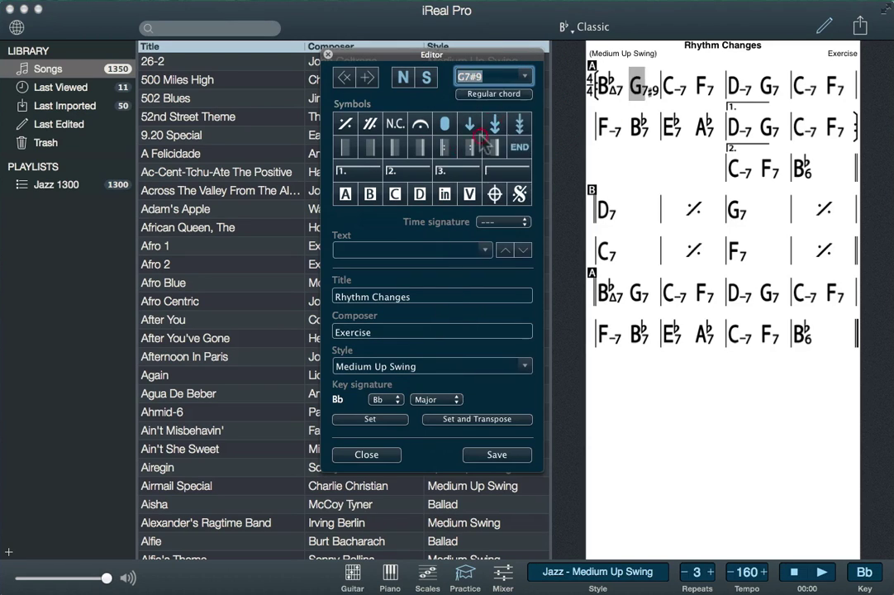
Step: Add an Eb7 after the second-ending Bb6 and select the last row of bars
left_click(819, 169)
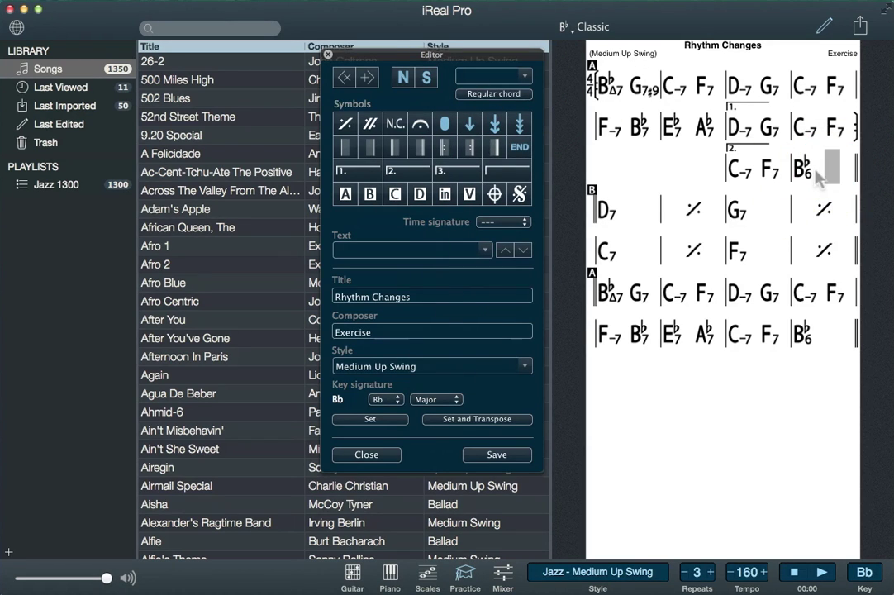
type("Eb7")
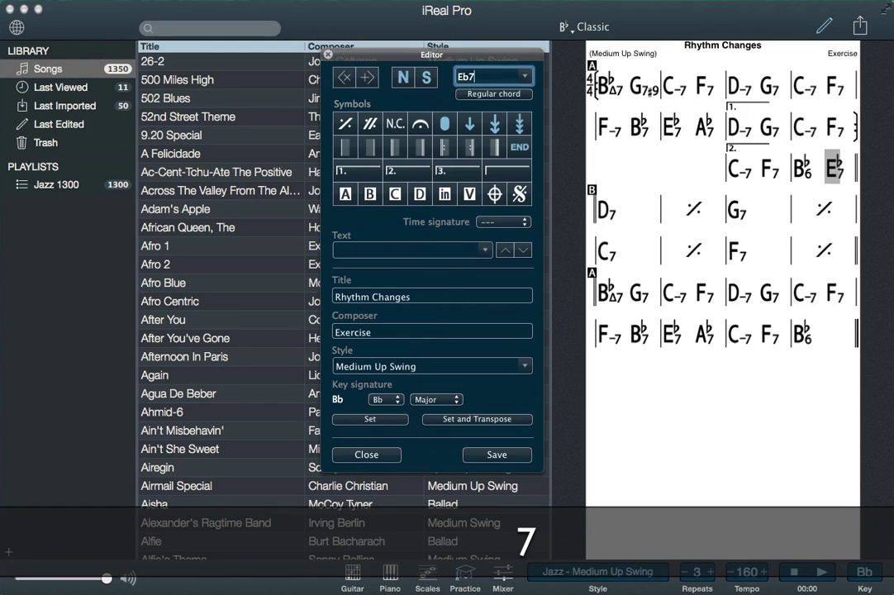
key("Return")
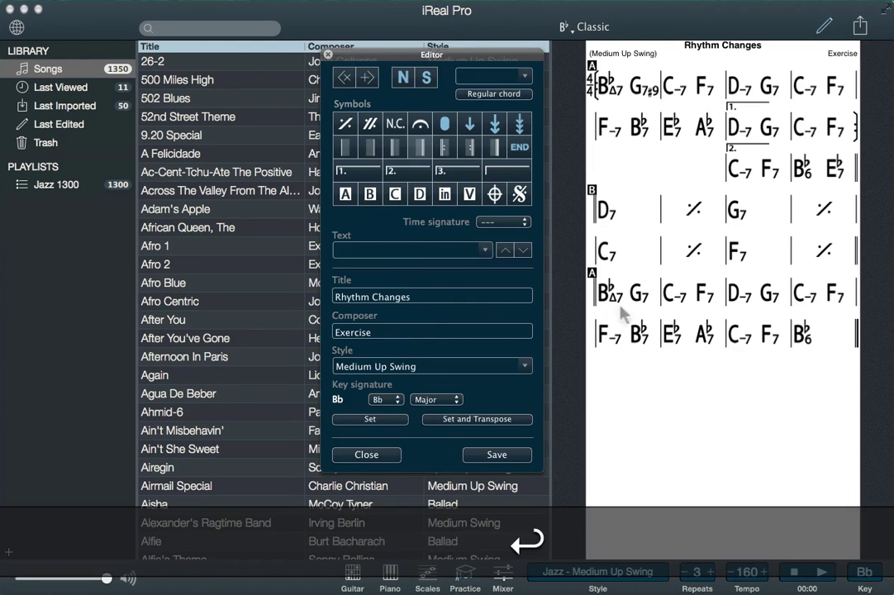
left_click_drag(627, 328, 857, 335)
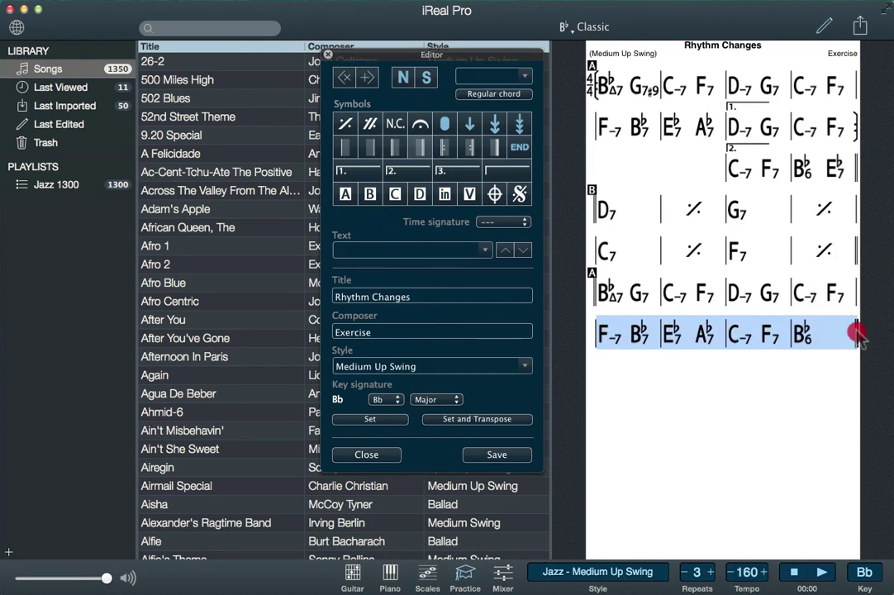
Step: Copy the chart's last row and paste it as a new row below
left_click(620, 339)
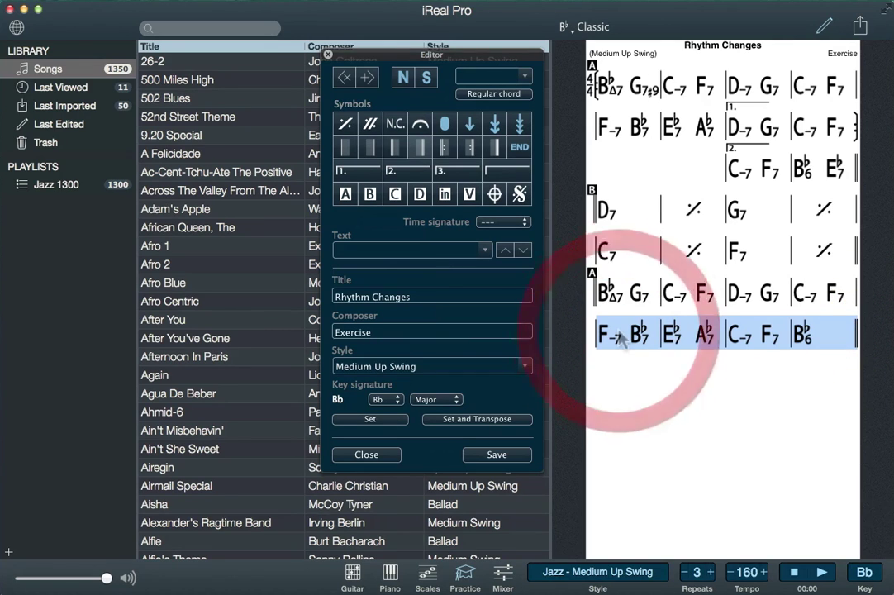
key("ctrl+c")
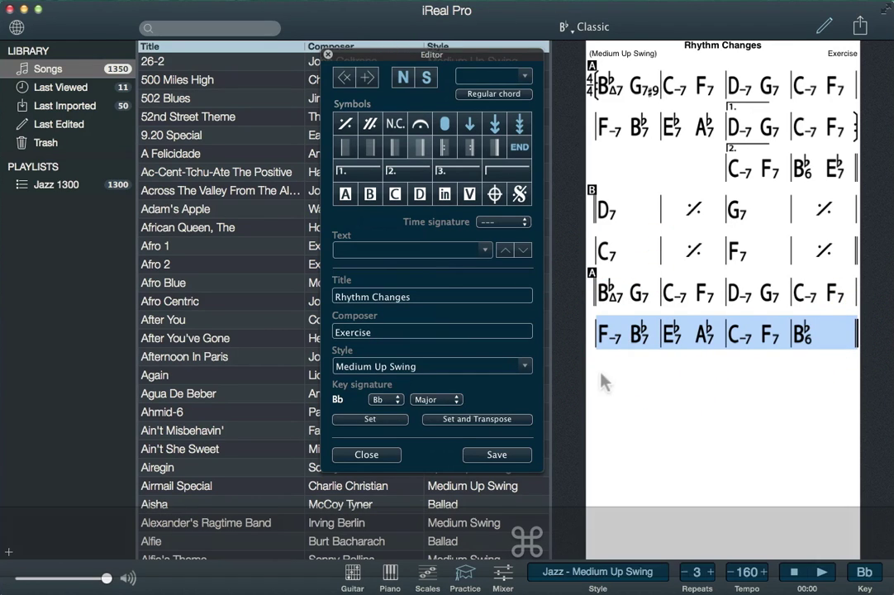
left_click(604, 379)
key("ctrl+v")
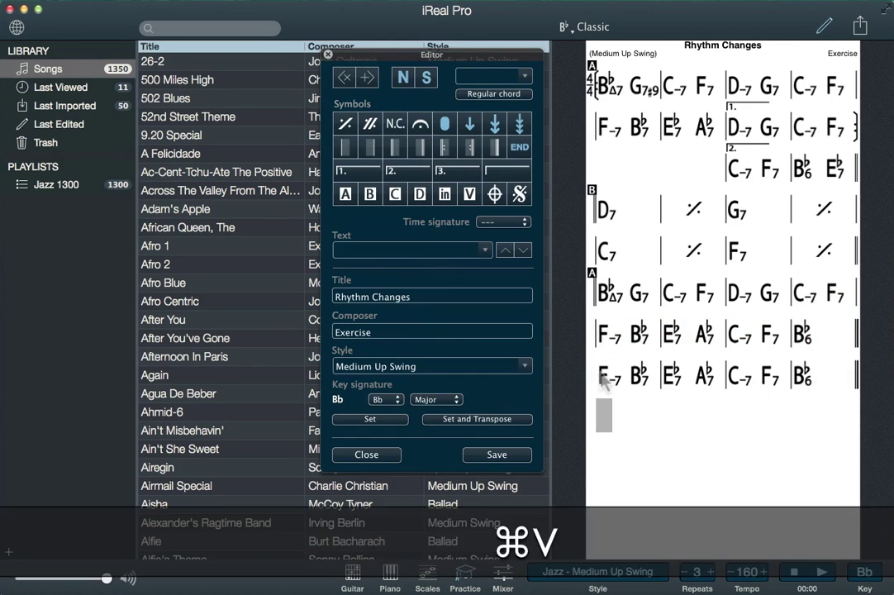
Step: Set bar one to 5/4 and the F-7 bar starting row two to 7/4
left_click(601, 85)
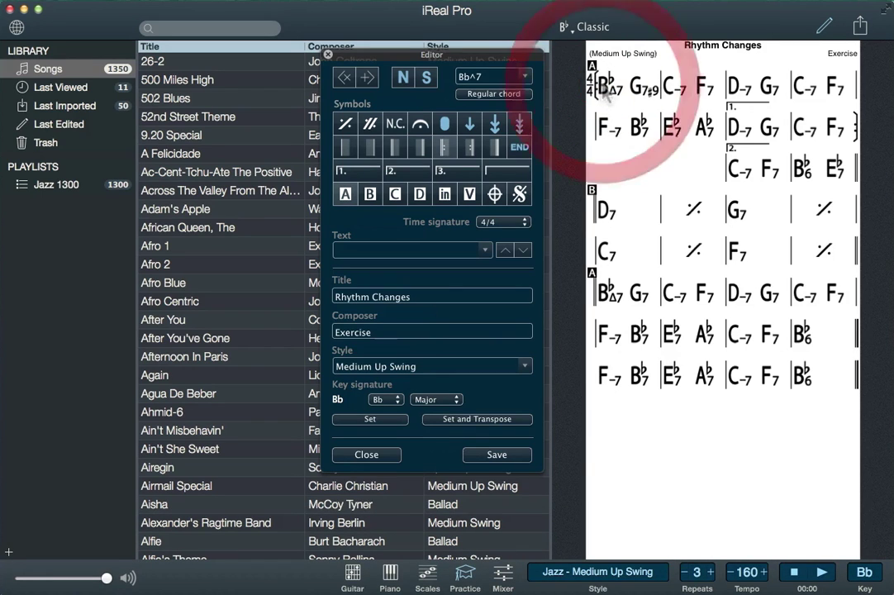
left_click(522, 223)
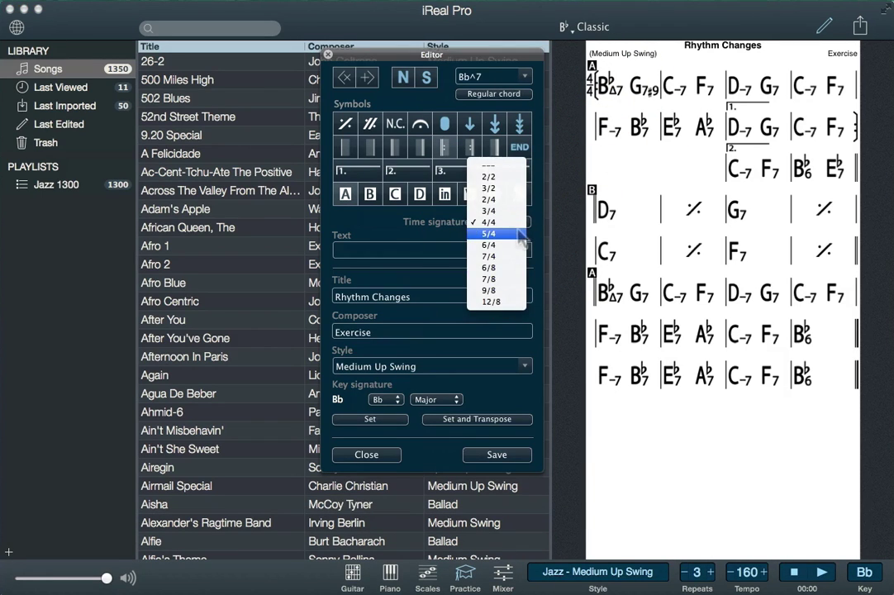
left_click(519, 233)
left_click(604, 132)
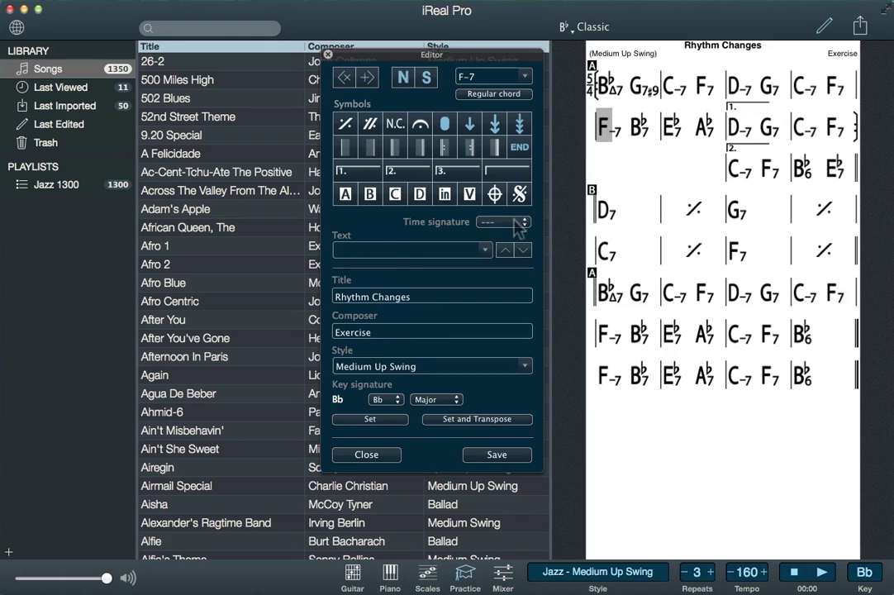
left_click(508, 223)
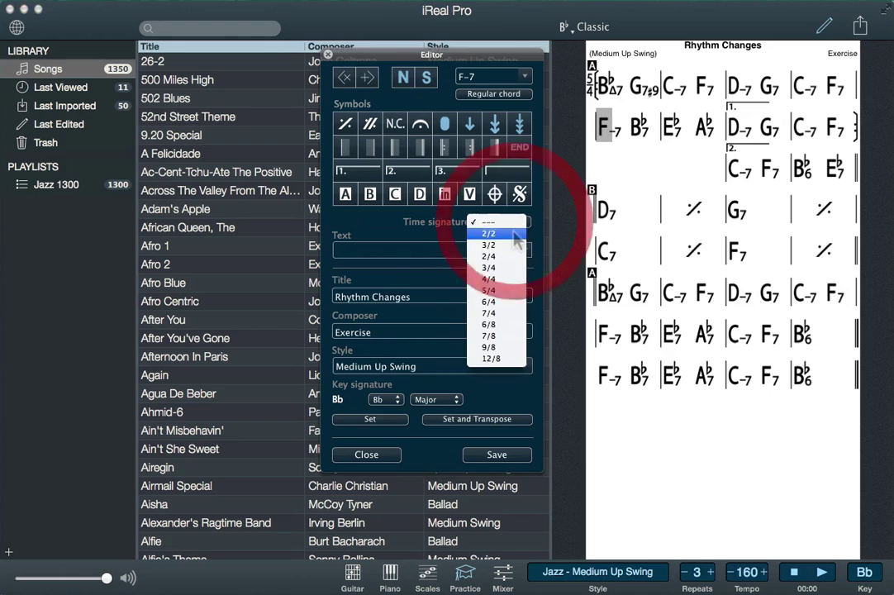
left_click(509, 313)
Step: Close the editor and start a new song from the 32 Bars ABAC template
left_click(366, 454)
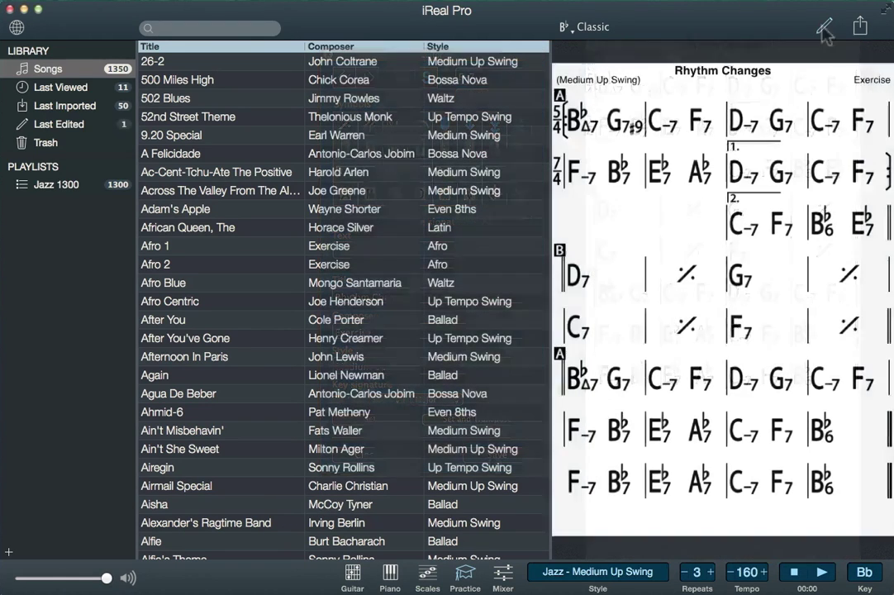
left_click(824, 27)
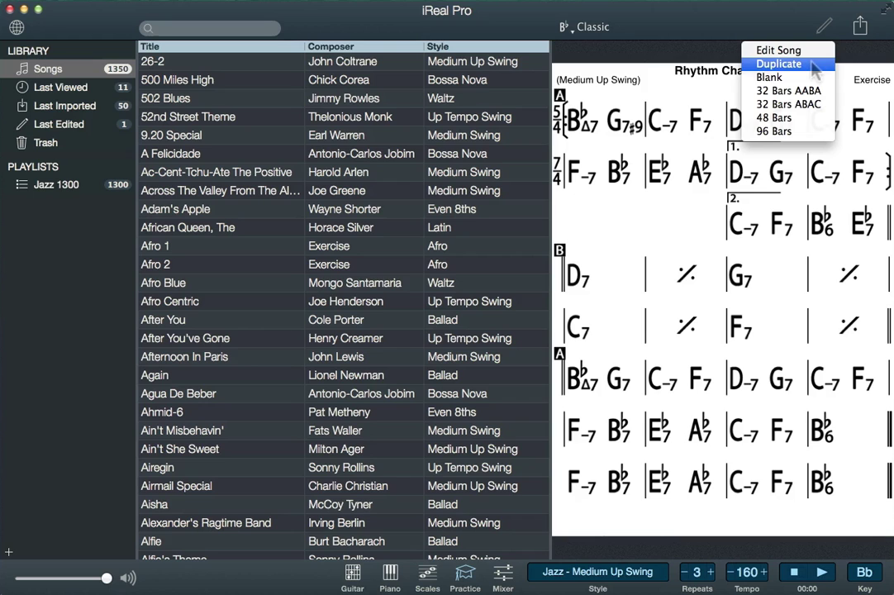
left_click(806, 104)
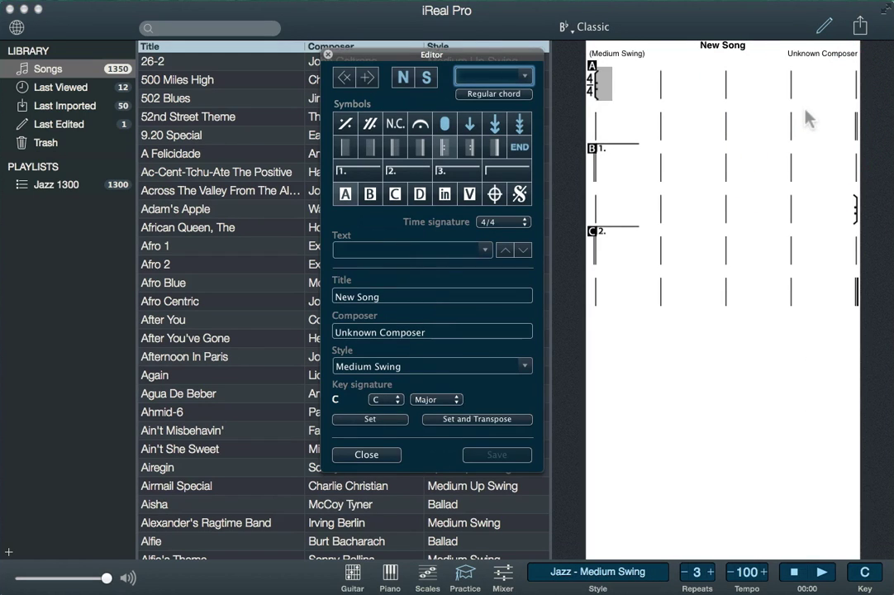
left_click(860, 26)
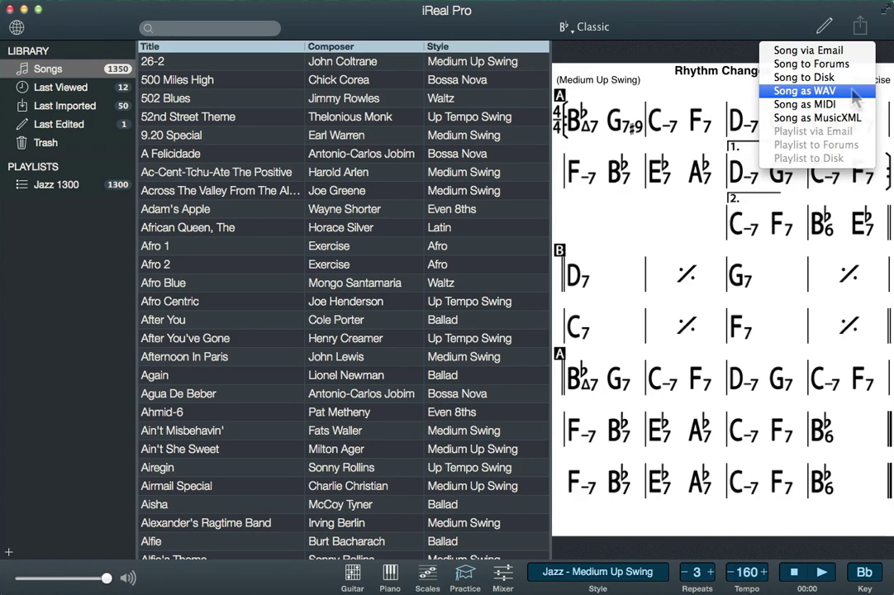
Step: Export the song as MIDI, then add a new playlist named 'Practice'
left_click(850, 105)
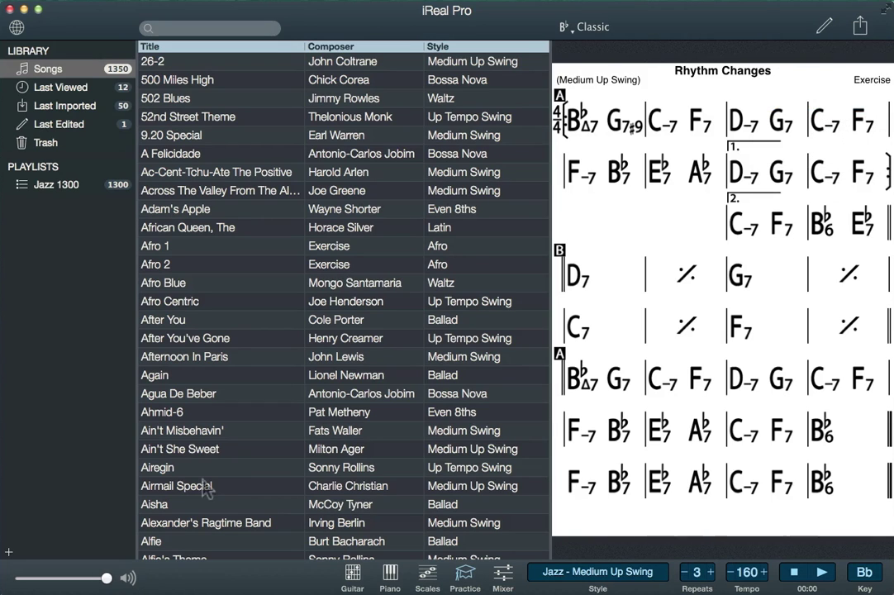
left_click(9, 555)
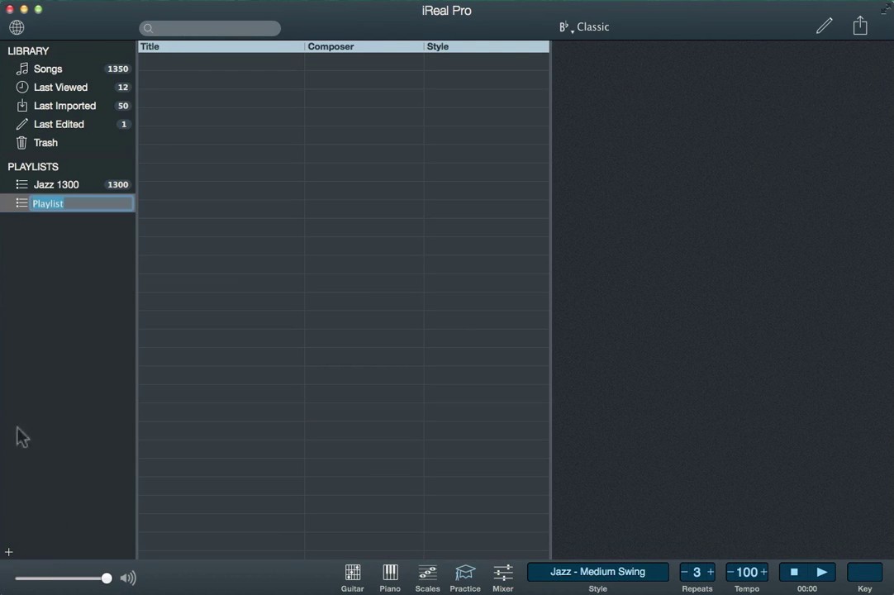
type("Practice")
key("Return")
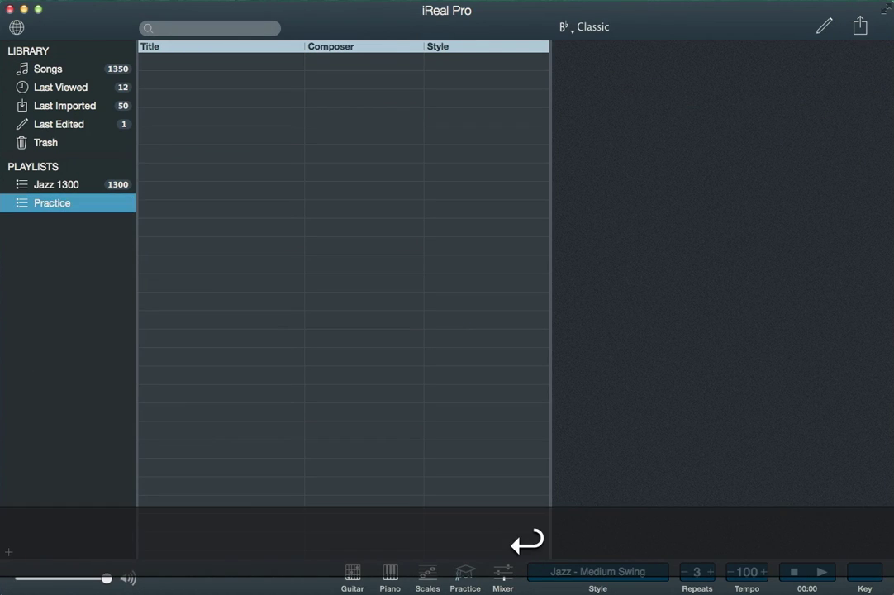
Step: Add Afro Blue, 26-2 and Ain't She Sweet from Songs to Practice, then view it
left_click(48, 68)
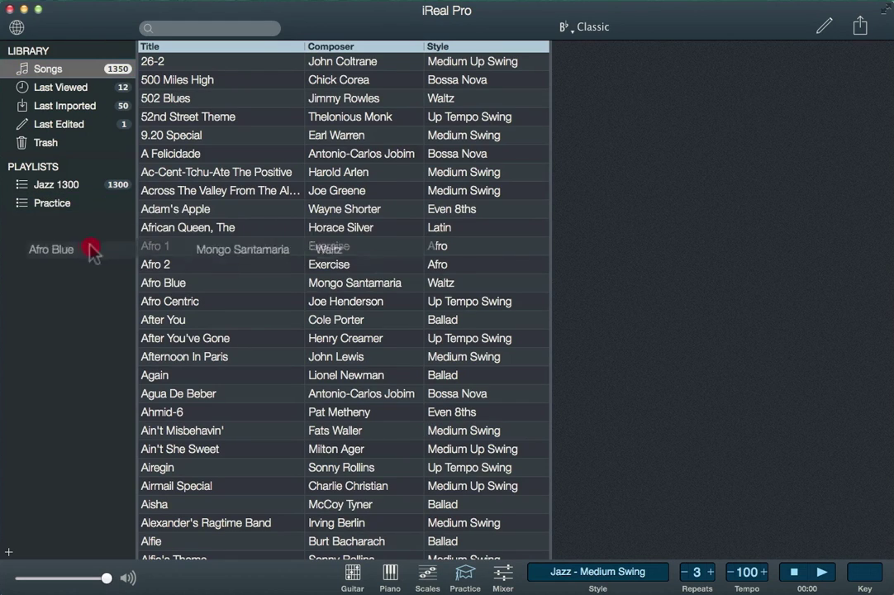
left_click_drag(209, 286, 56, 207)
left_click_drag(157, 61, 90, 207)
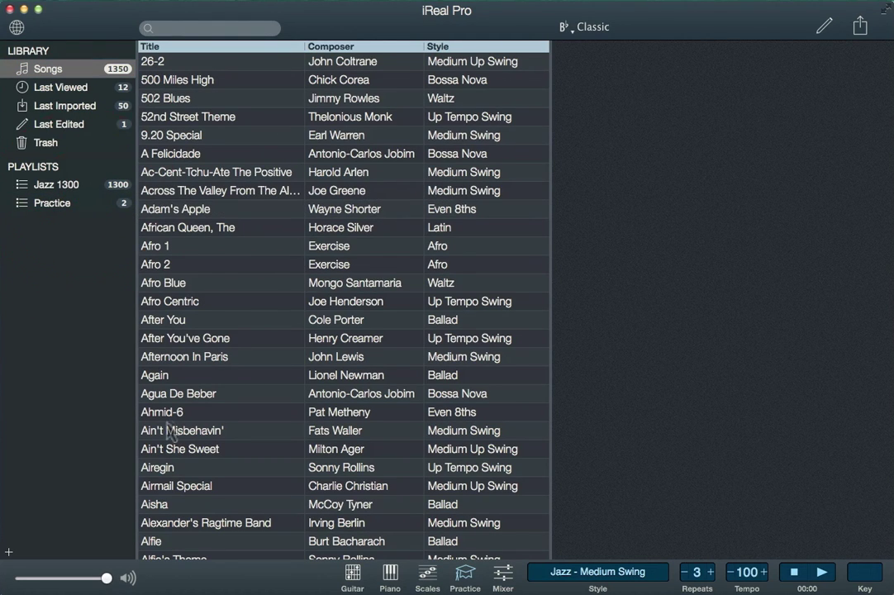
left_click_drag(180, 448, 67, 206)
left_click(64, 207)
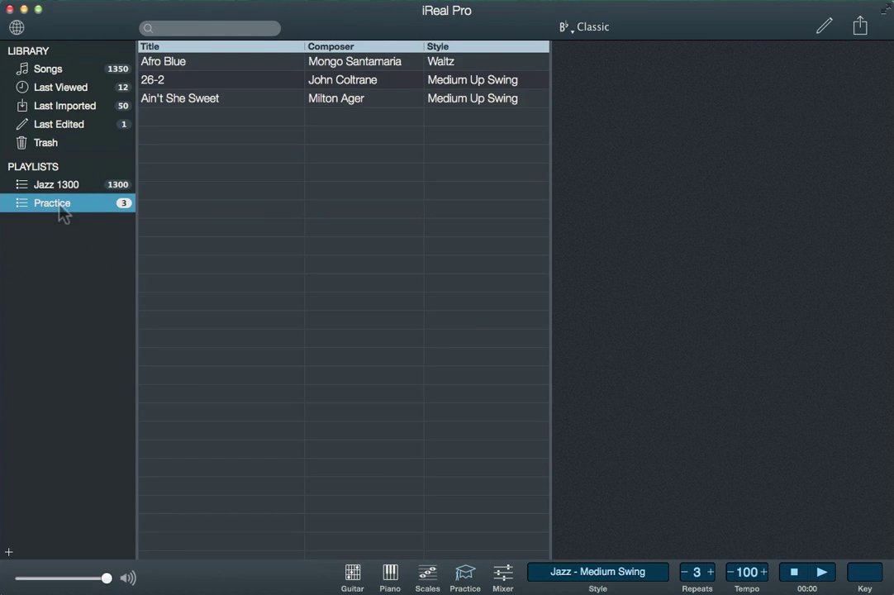